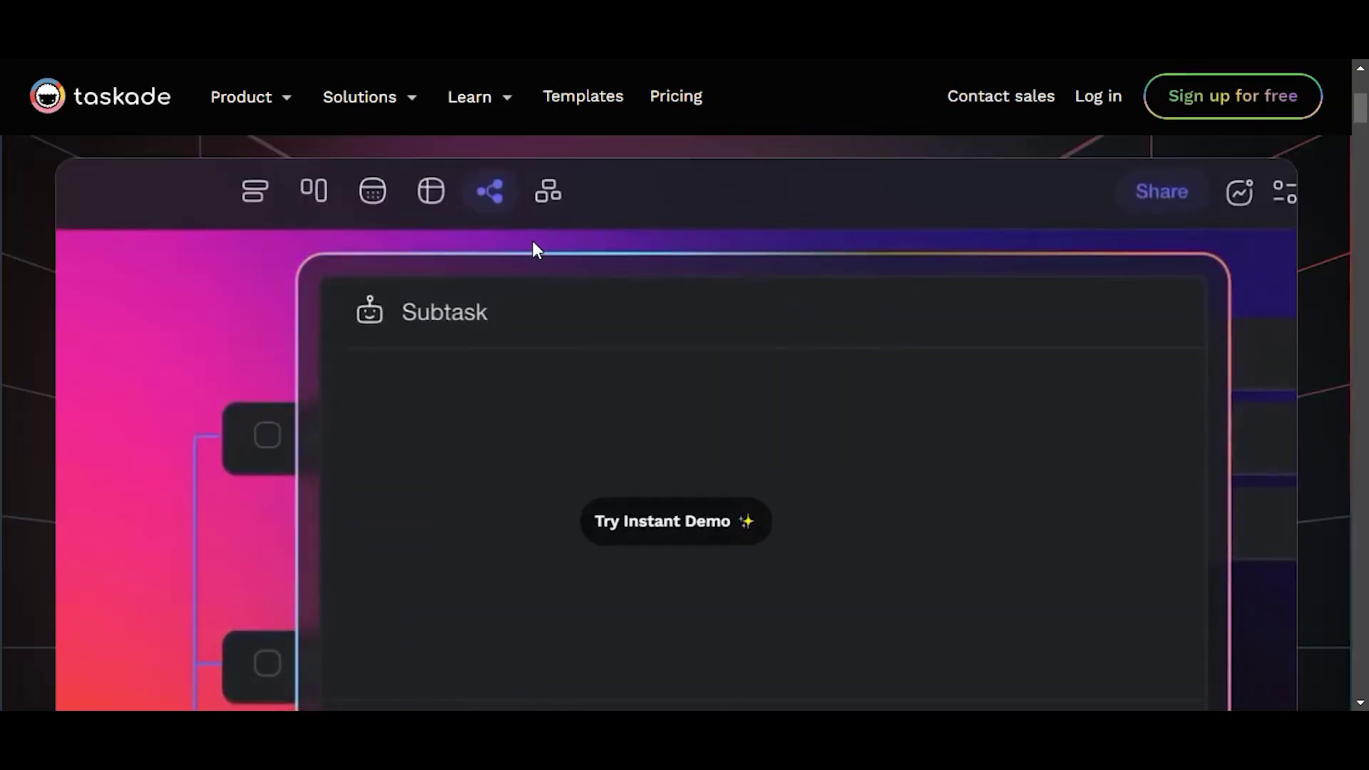
scroll(534, 241, "up", 2)
Preview the Tasks & Projects, Mind Maps and AI Chat feature demos on the homepage
left_click(499, 299)
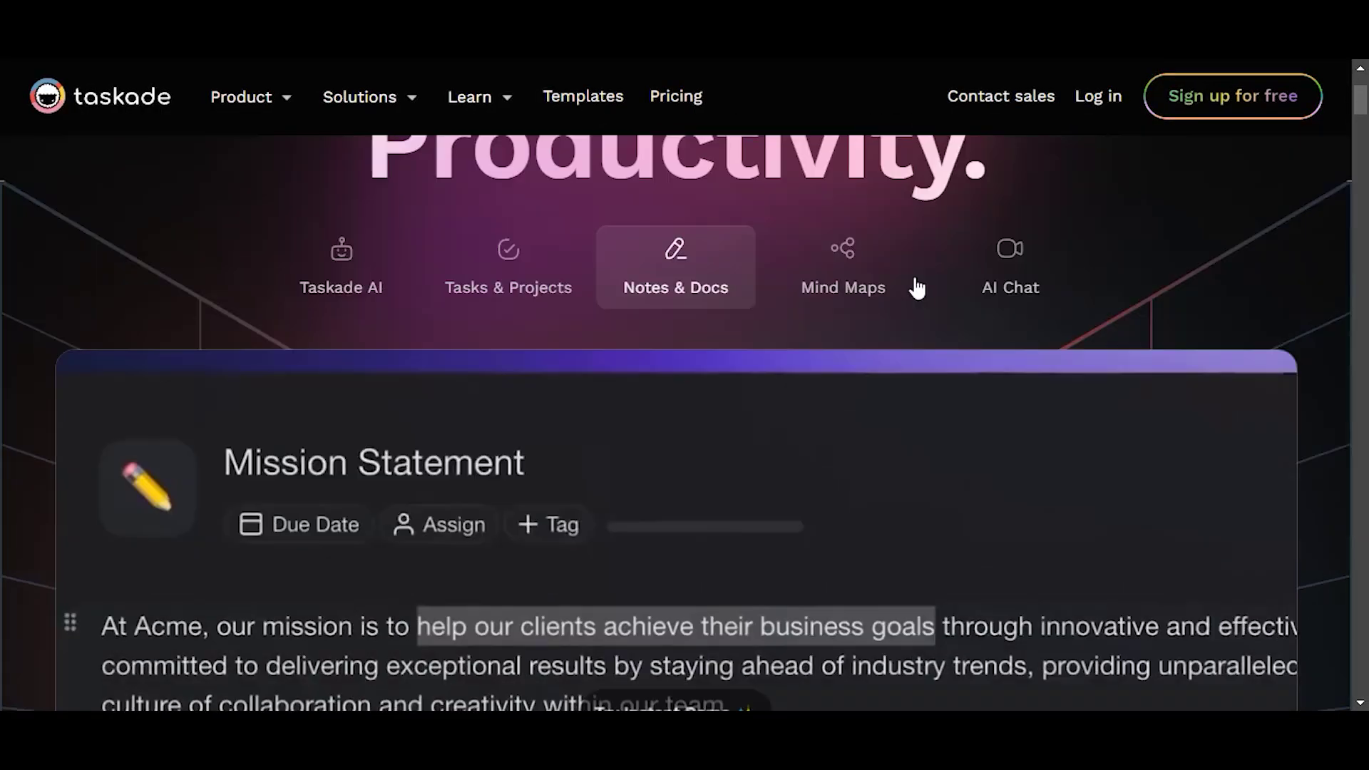
left_click(902, 295)
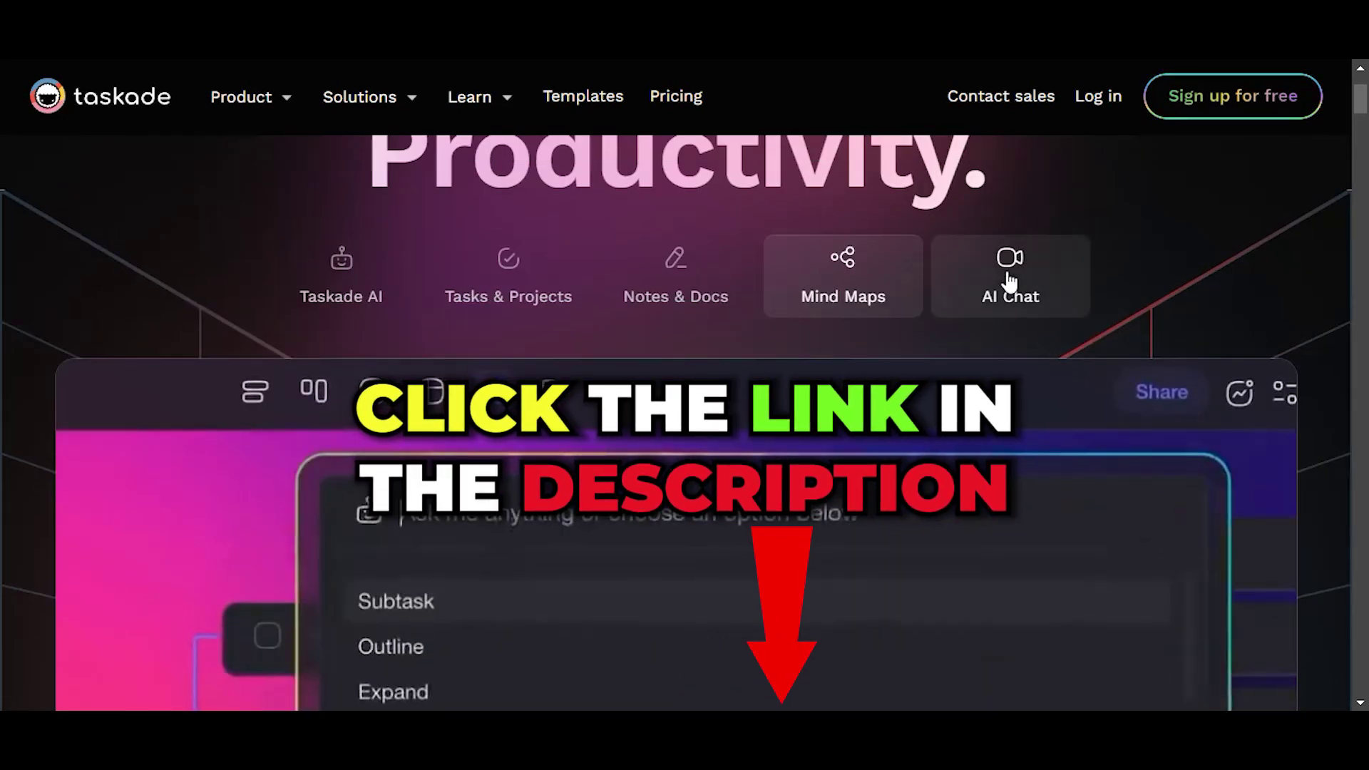
left_click(1010, 282)
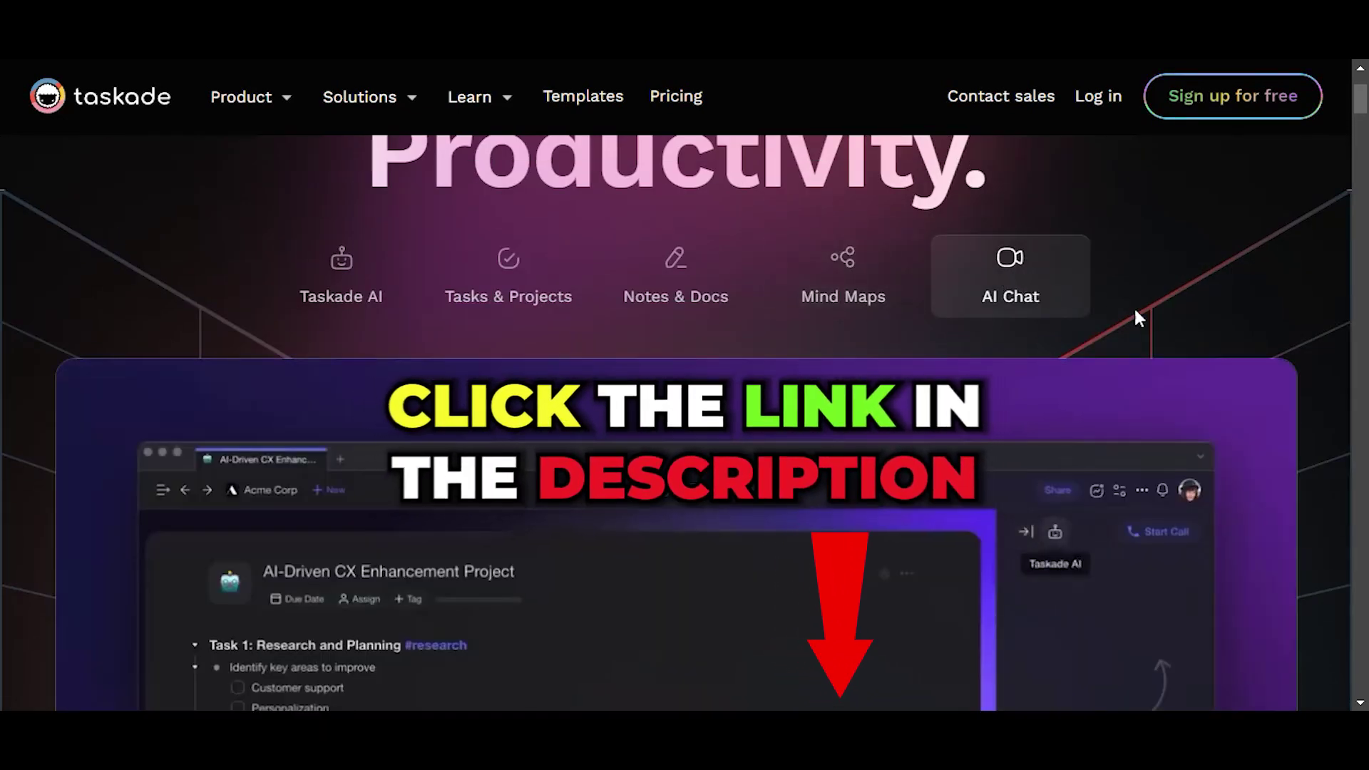
scroll(1137, 313, "down", 4)
scroll(1317, 385, "down", 3)
scroll(1316, 397, "down", 5)
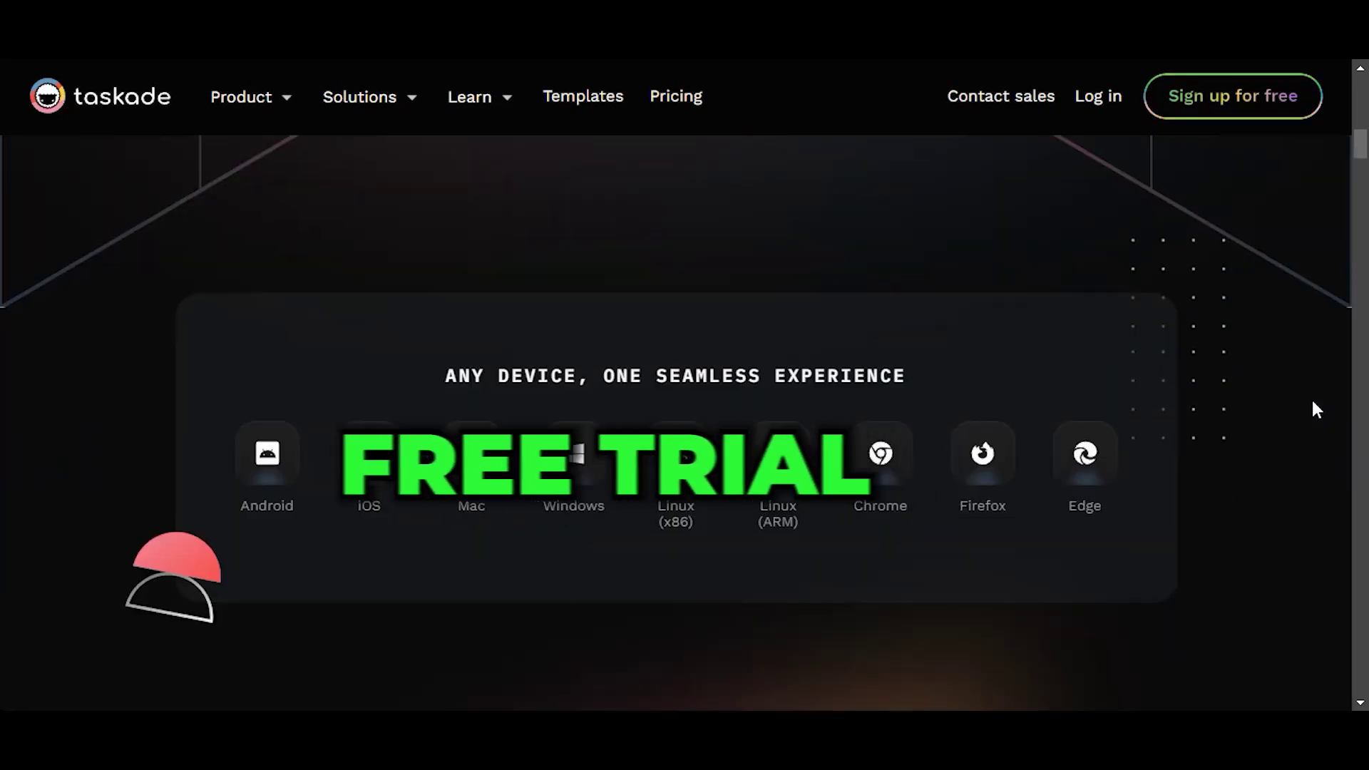
scroll(1318, 398, "down", 2)
scroll(1317, 395, "down", 4)
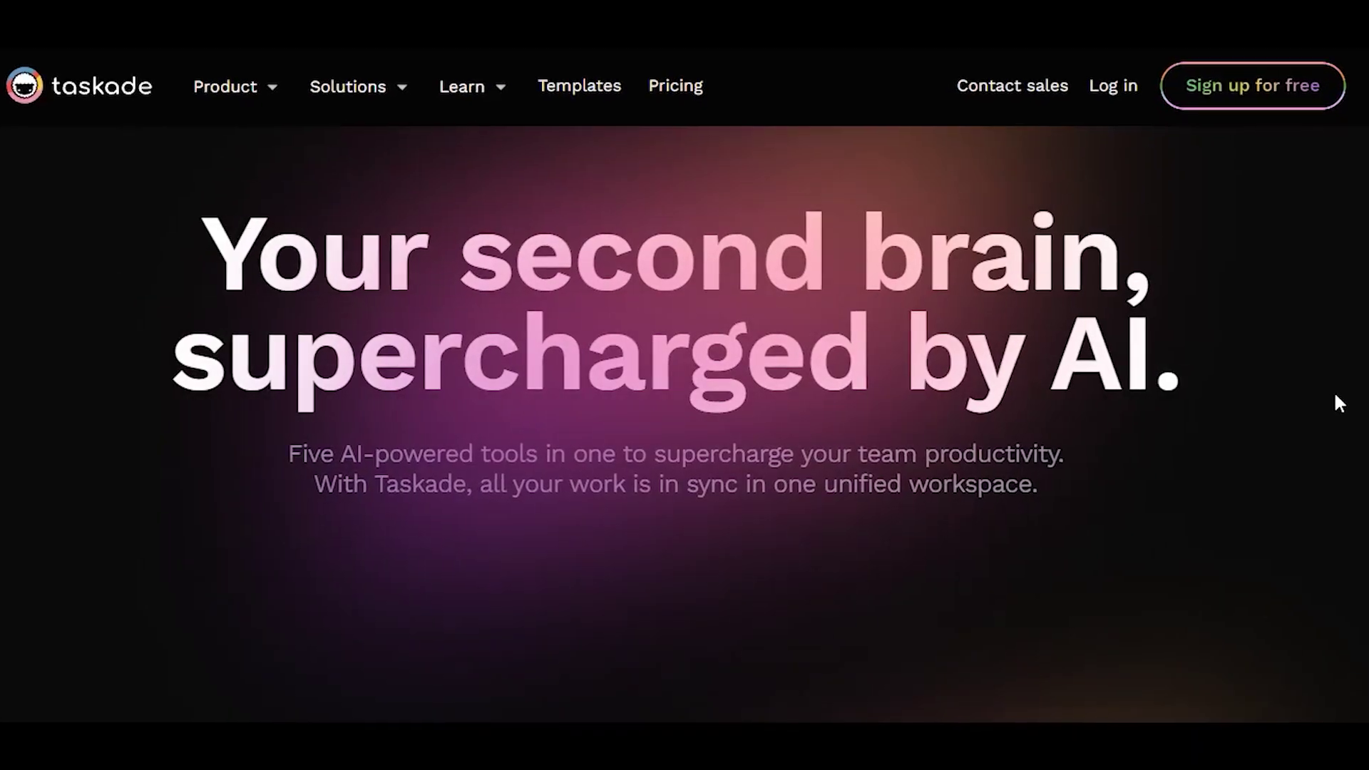
scroll(1334, 391, "down", 5)
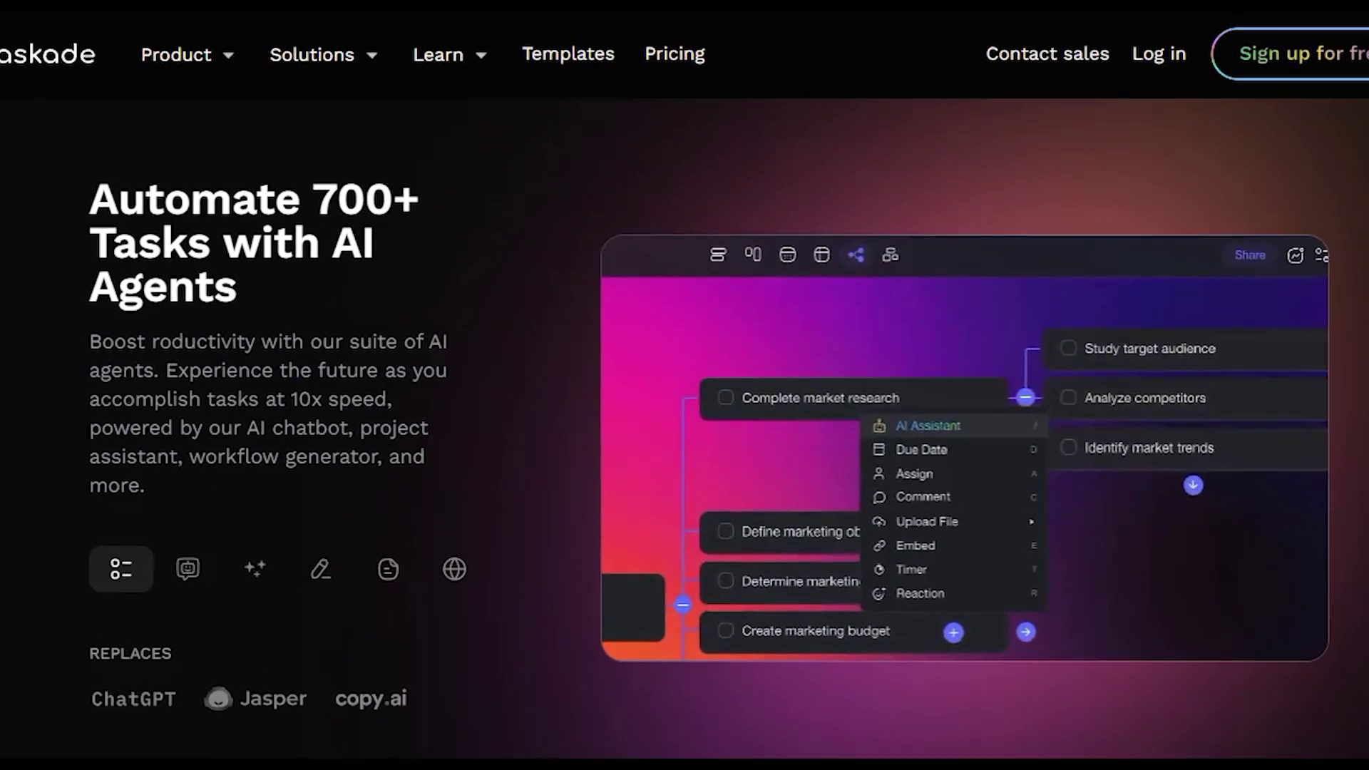
scroll(1368, 403, "down", 2)
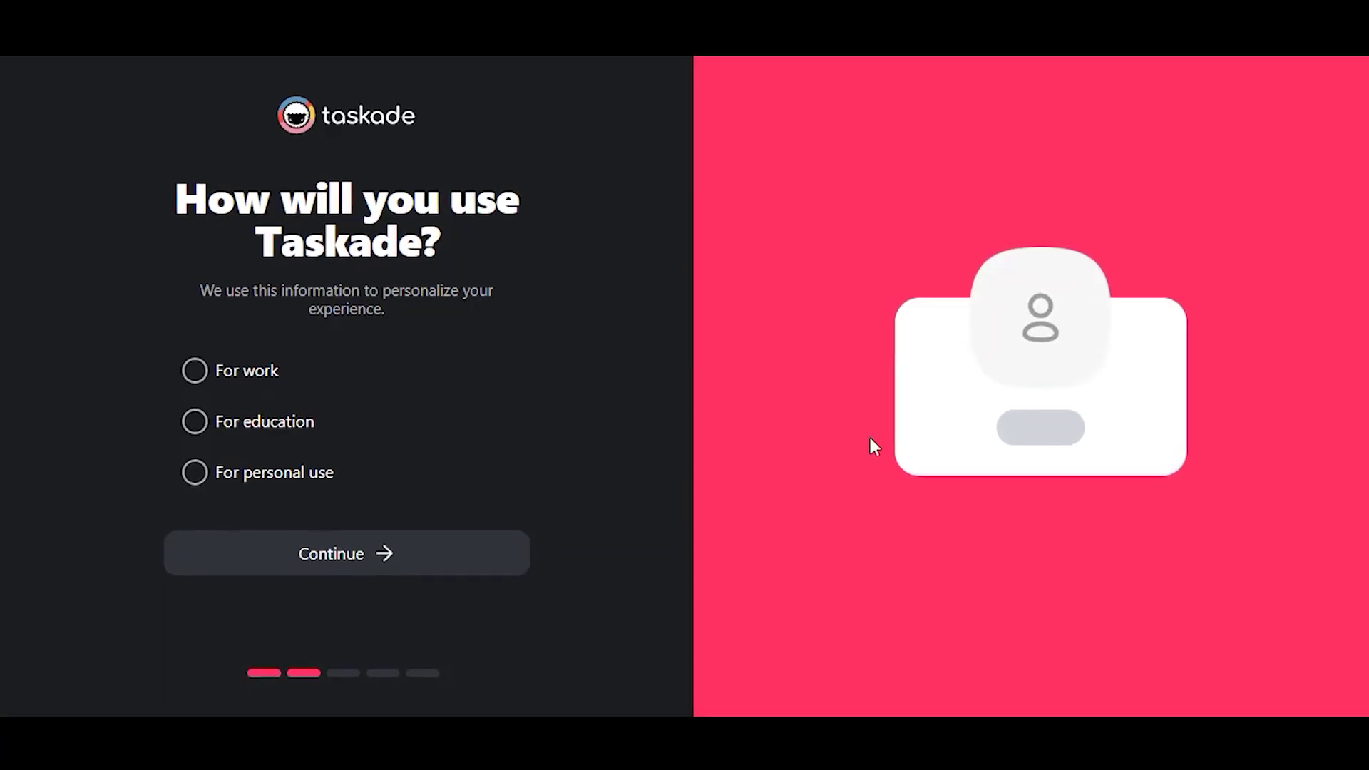
Create a personal-use workspace named Euphoria with a purple colour
left_click(204, 482)
left_click(363, 577)
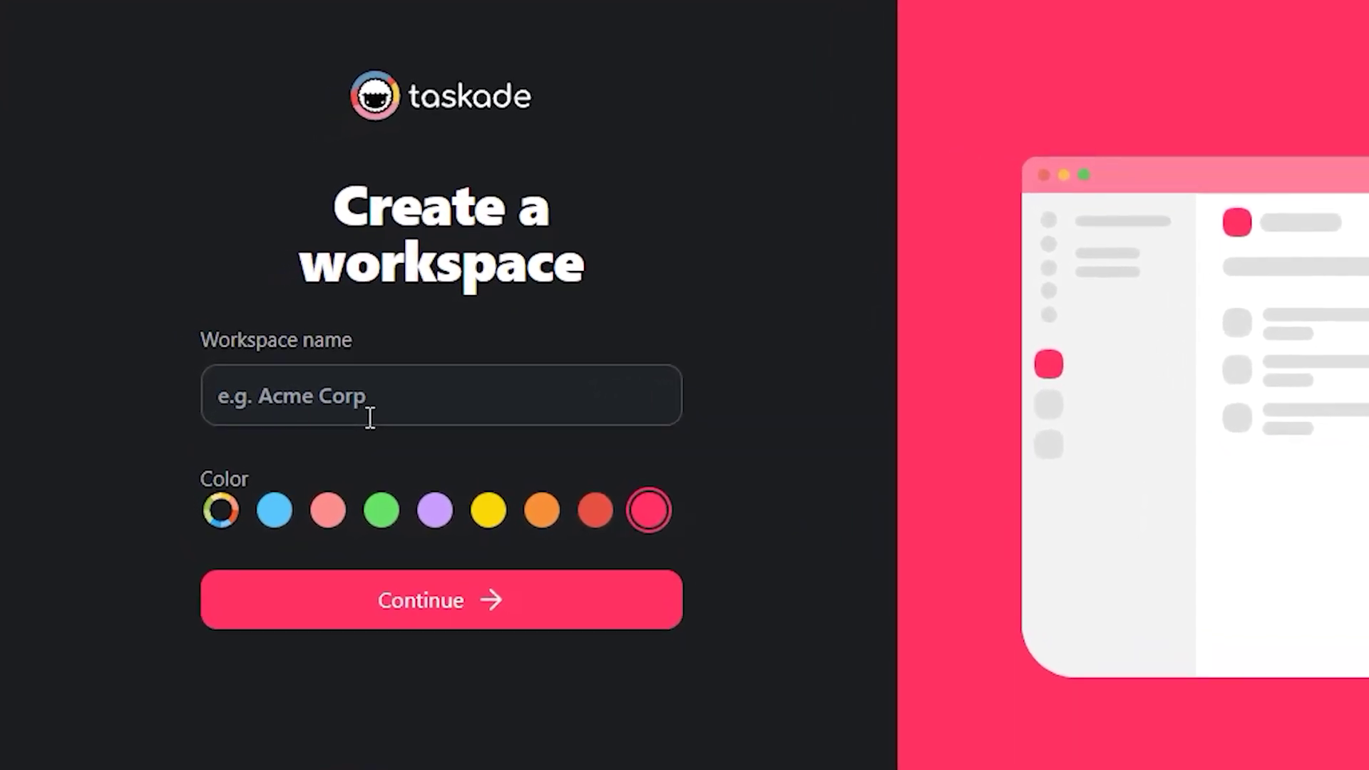
type("Euphoria")
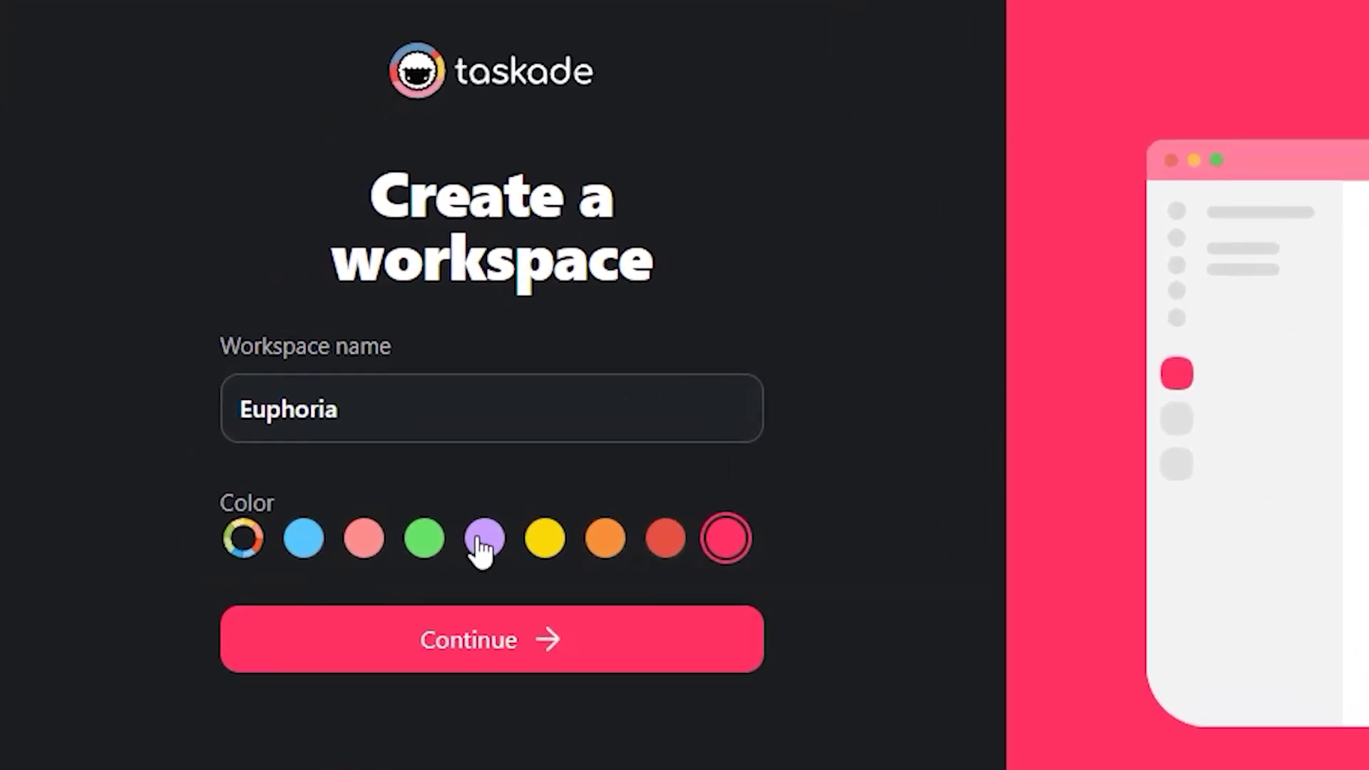
left_click(461, 525)
left_click(535, 631)
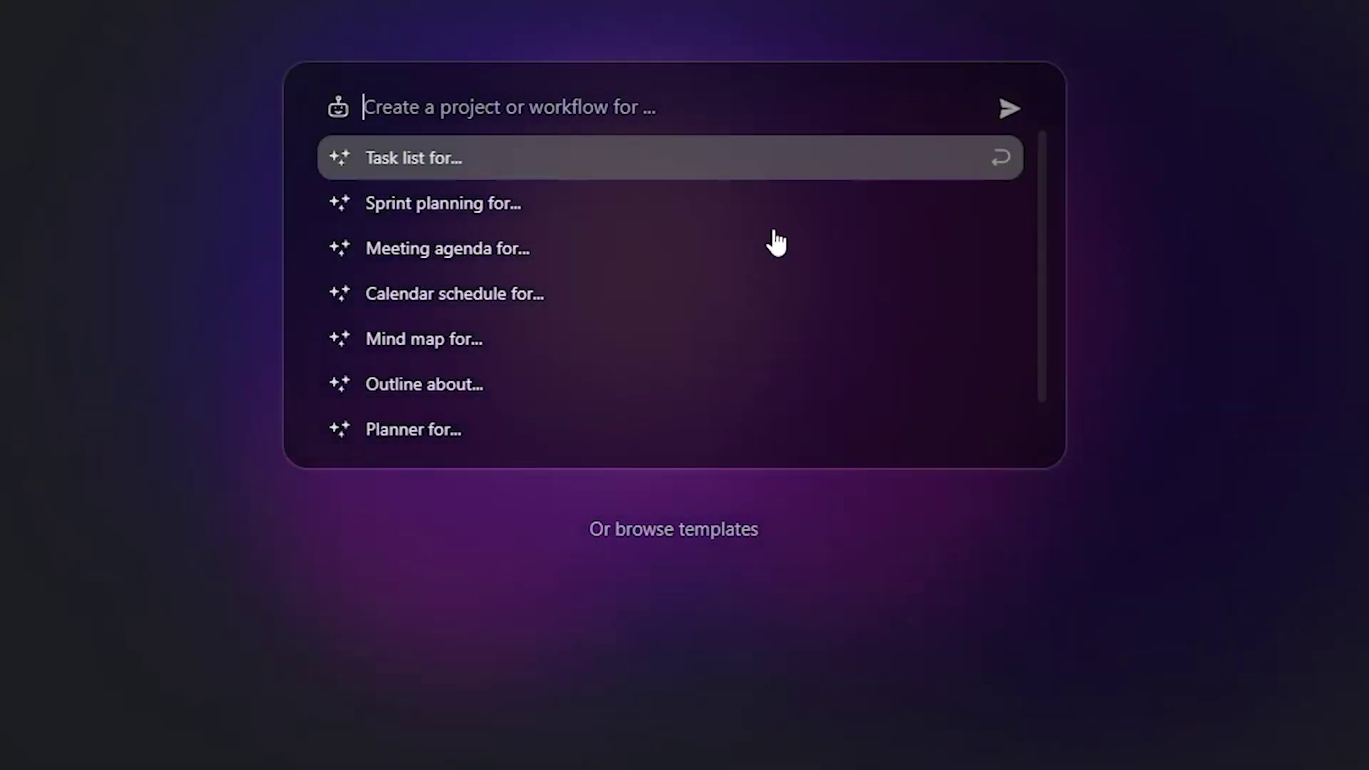
scroll(597, 298, "up", 2)
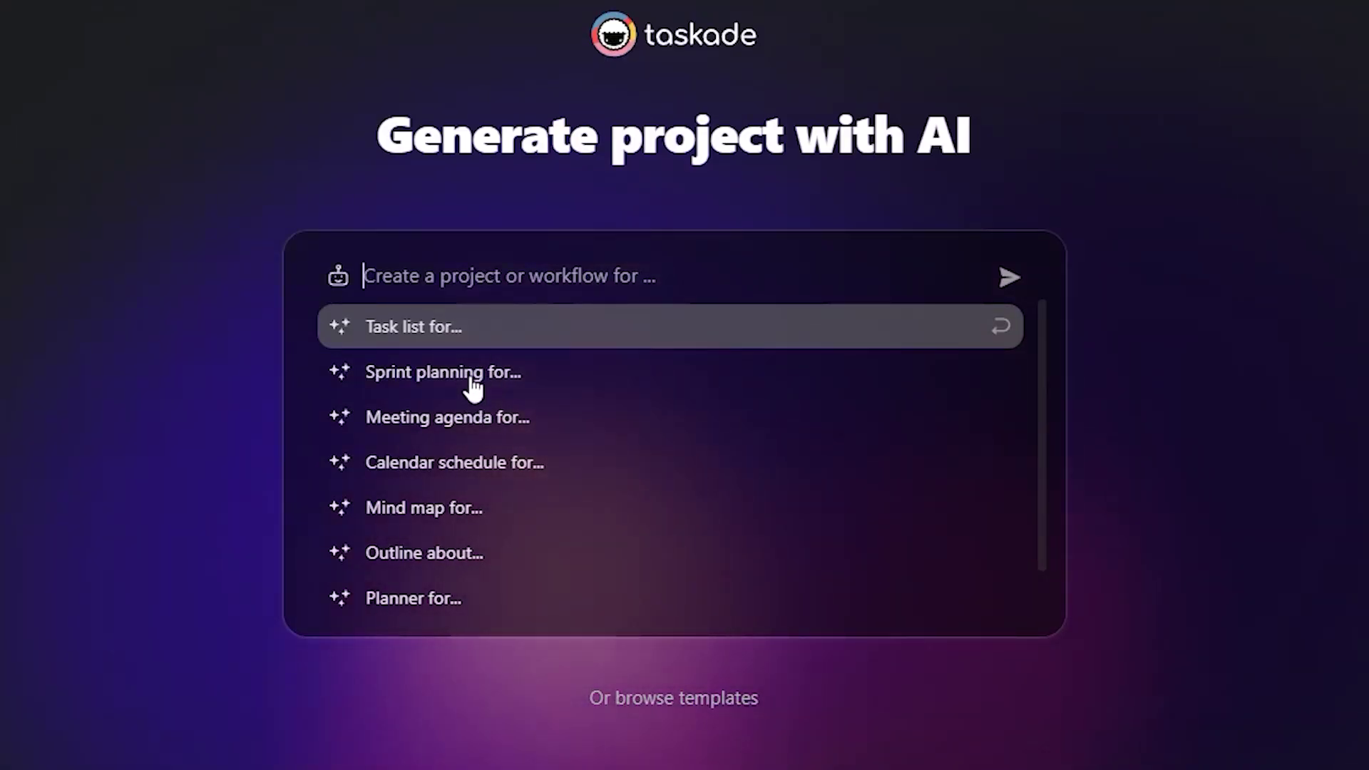
scroll(476, 404, "down", 1)
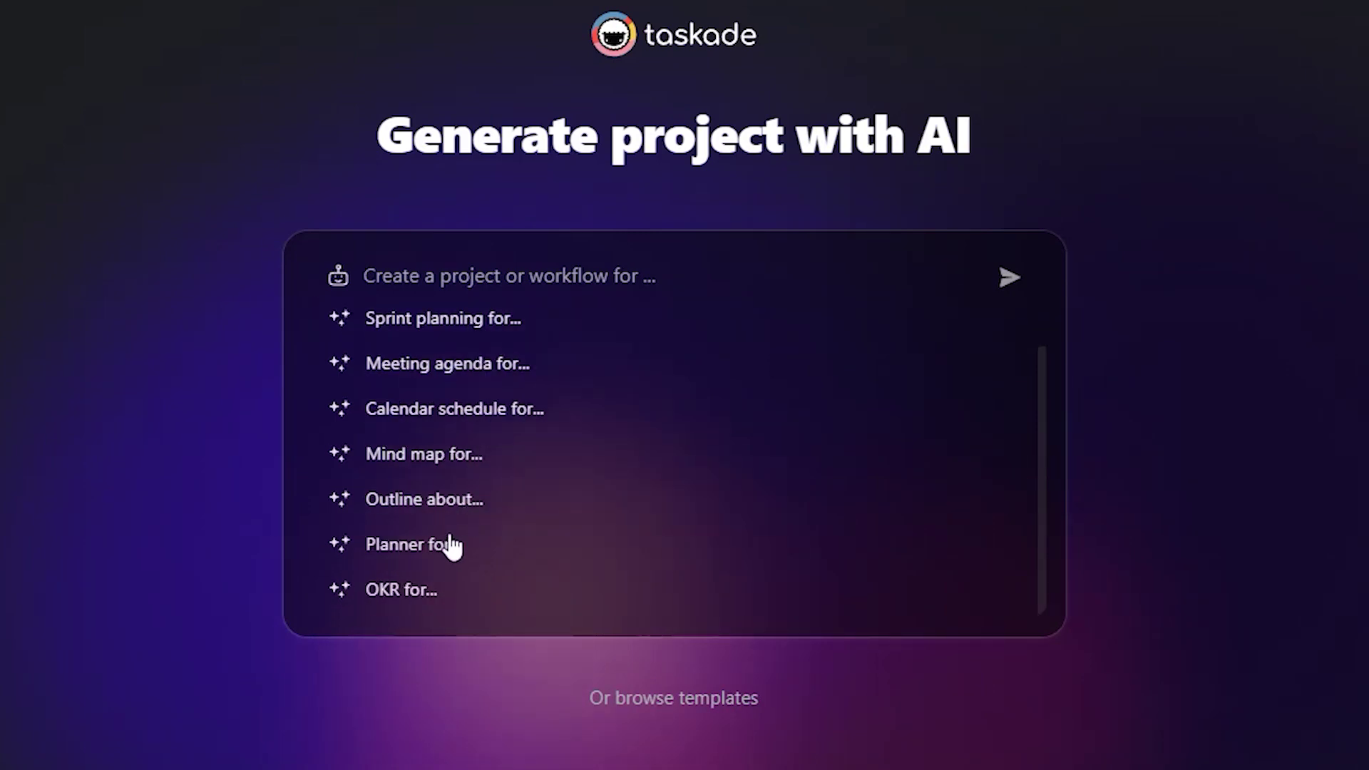
scroll(457, 527, "up", 1)
Start a 'Mind map for' prompt for creating an online platform
left_click(460, 509)
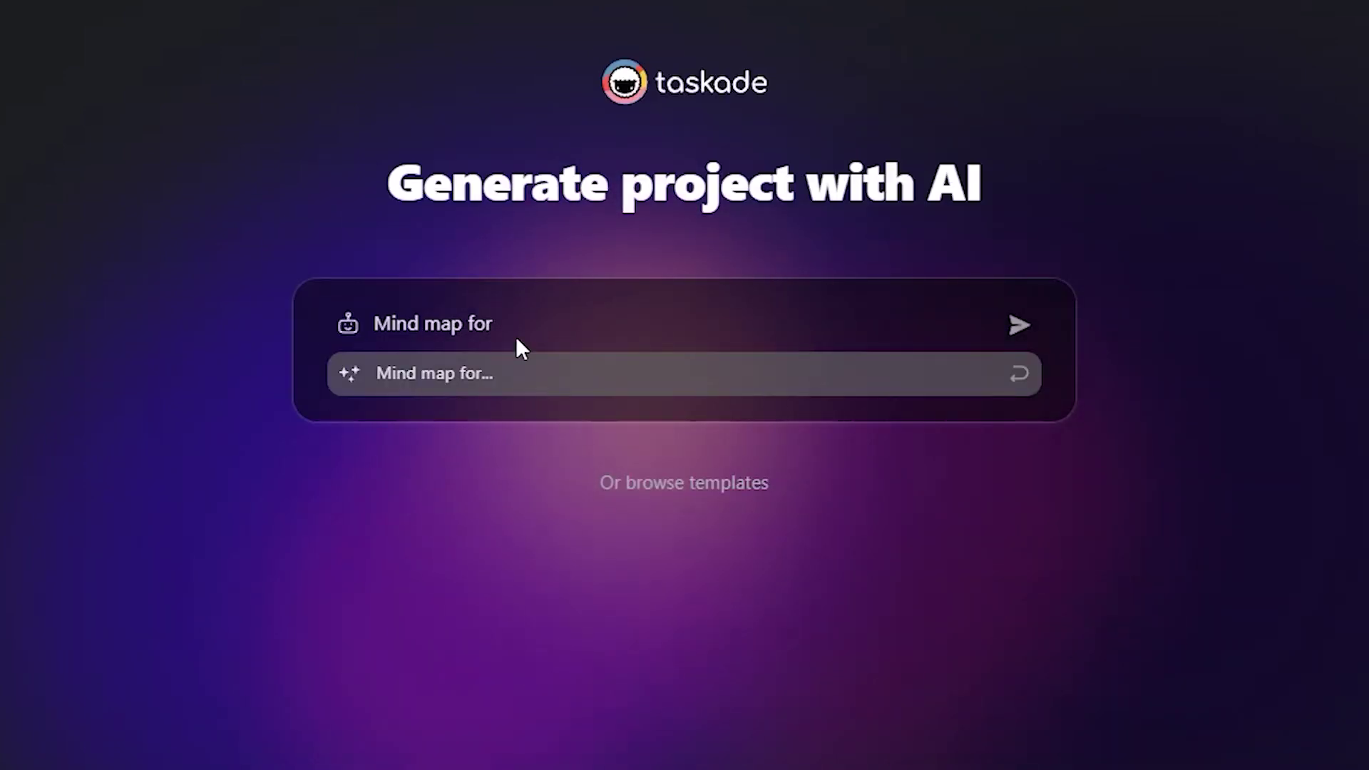
type("creating a")
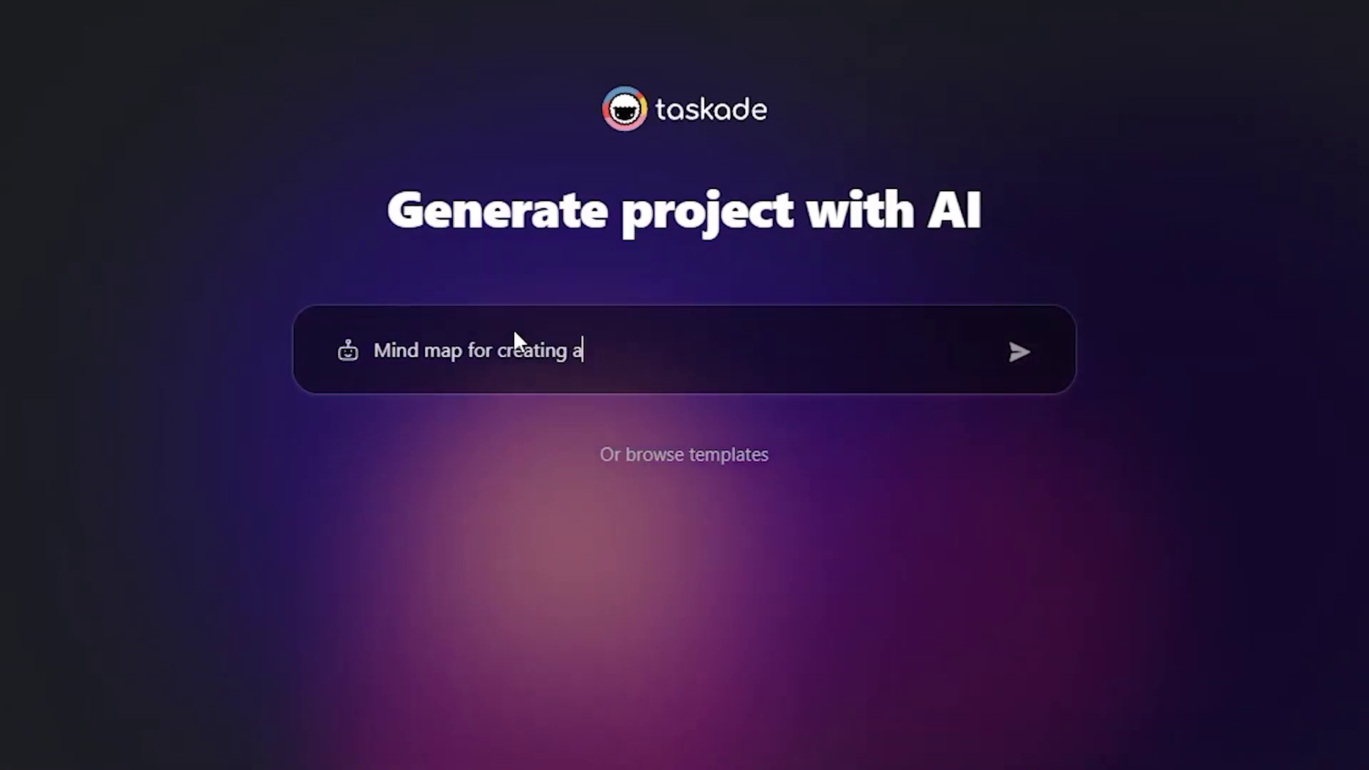
type("n online pla")
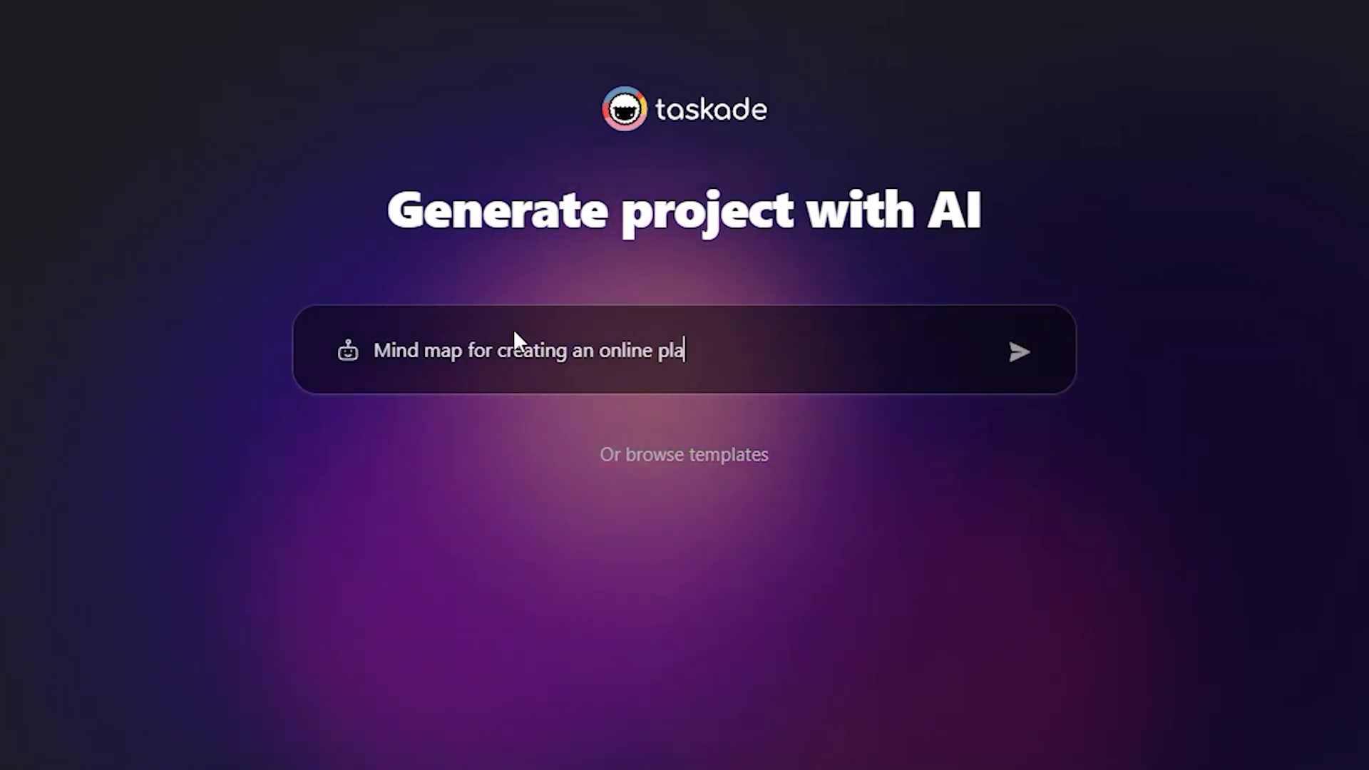
type("tform")
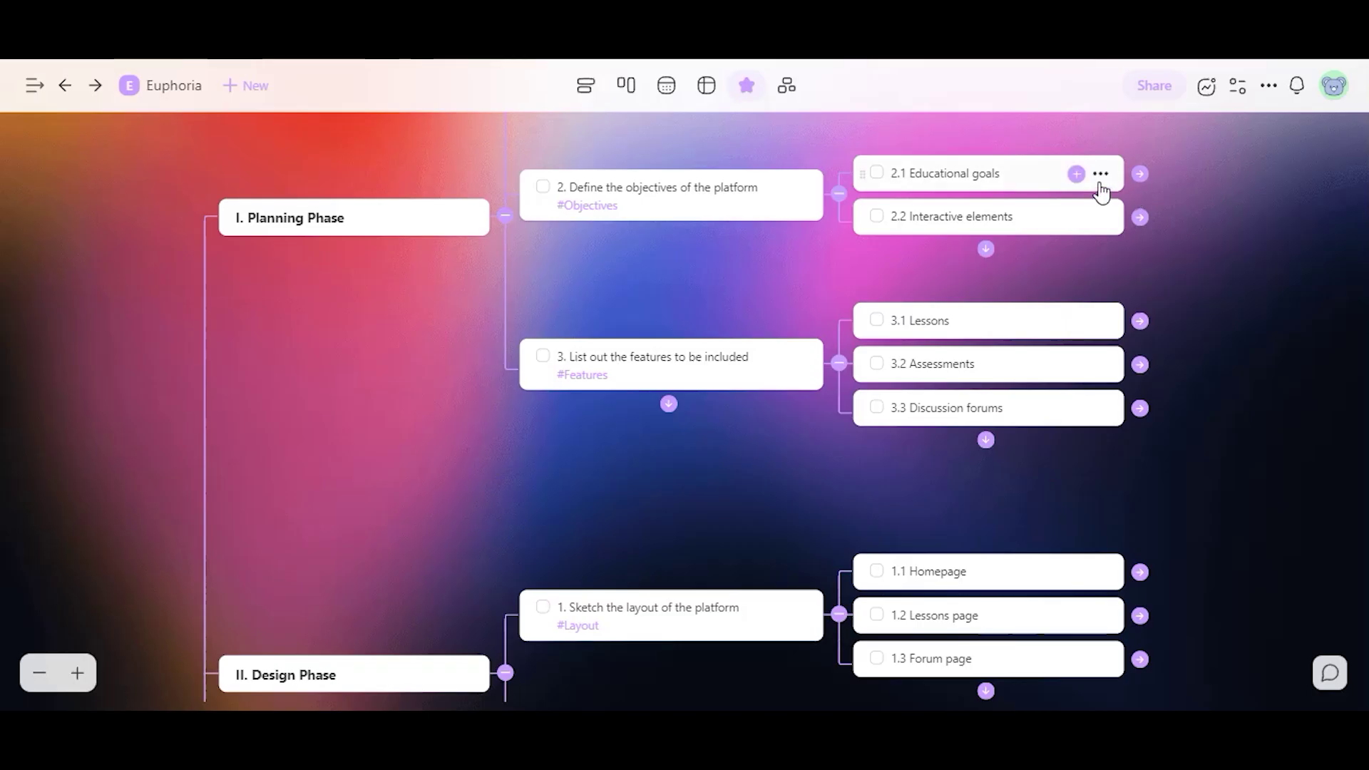
Run the AI Assistant on the 2.1 Educational goals node to expand it
left_click(1077, 173)
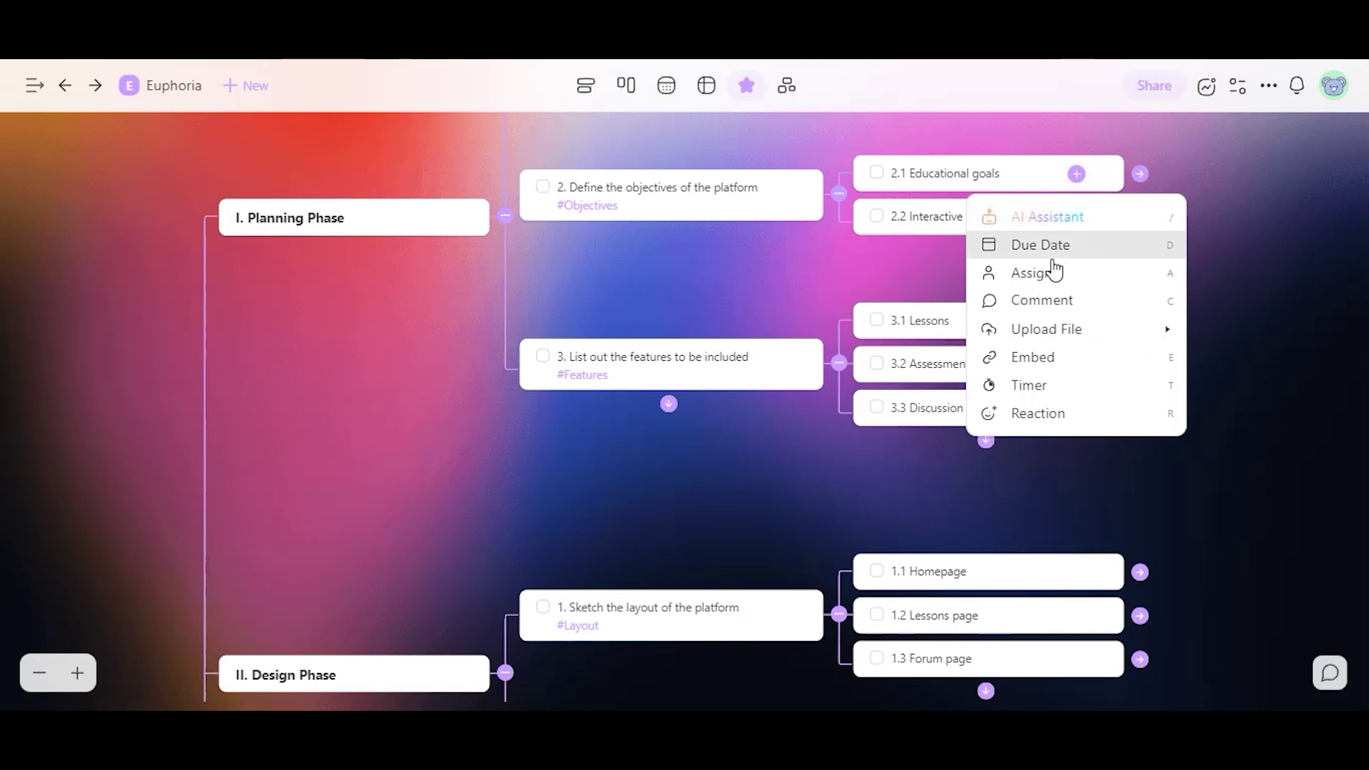
left_click(1048, 220)
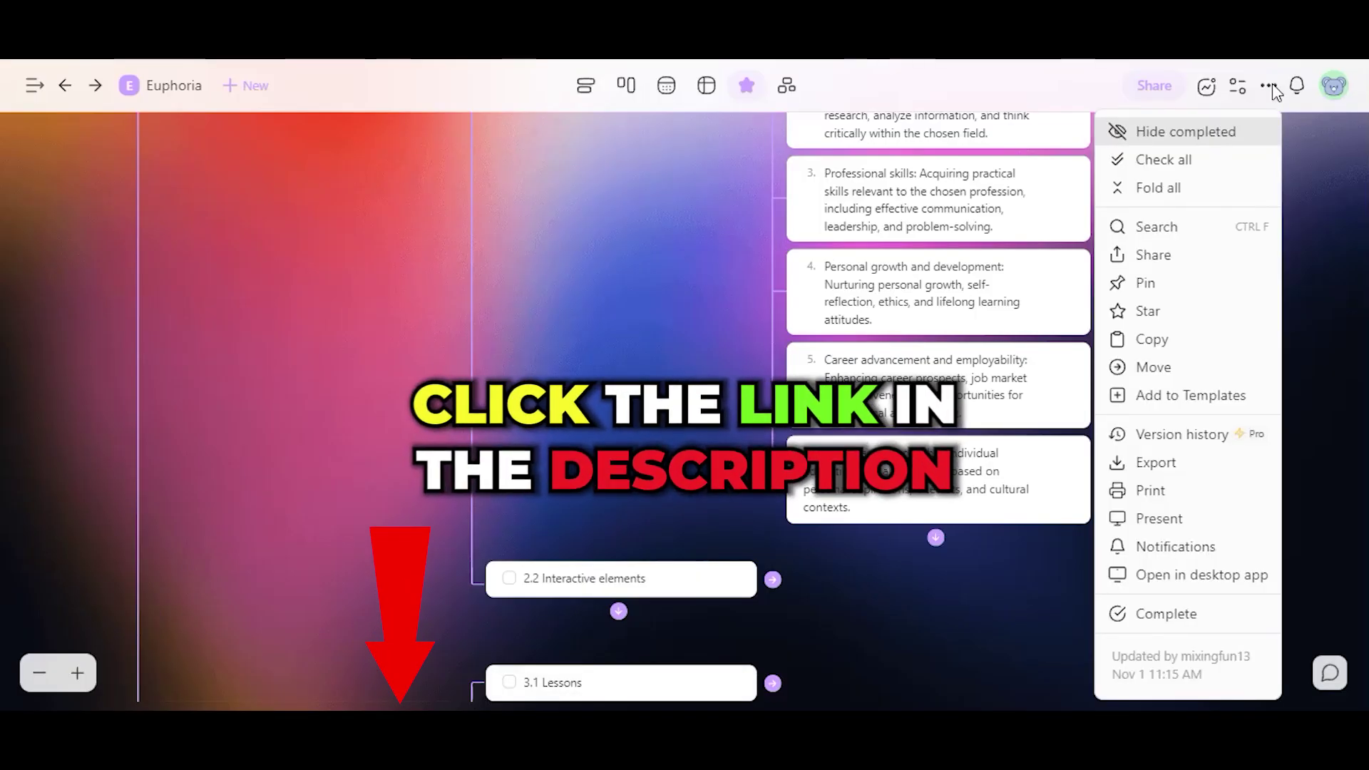
Close the project options and open the Euphoria workspace sidebar showing remaining AI credits
left_click(35, 96)
left_click(34, 97)
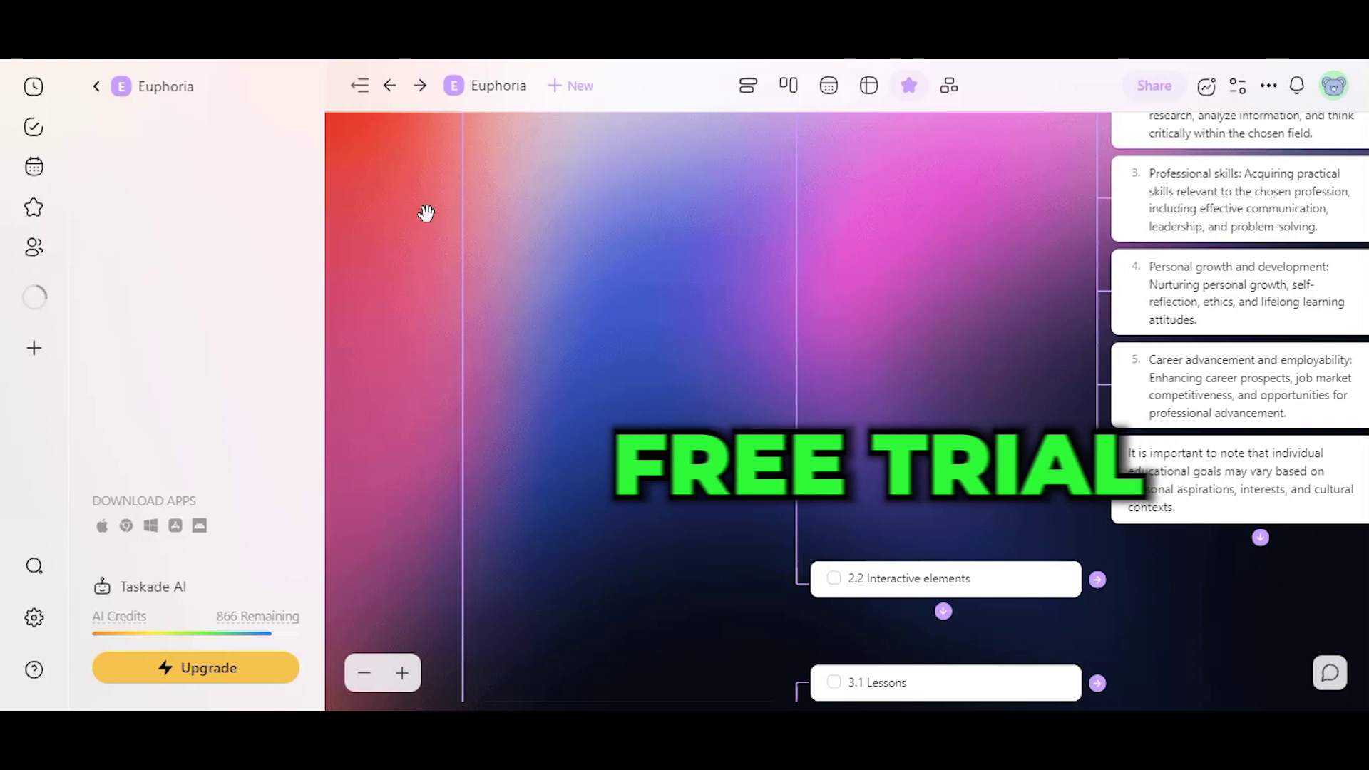